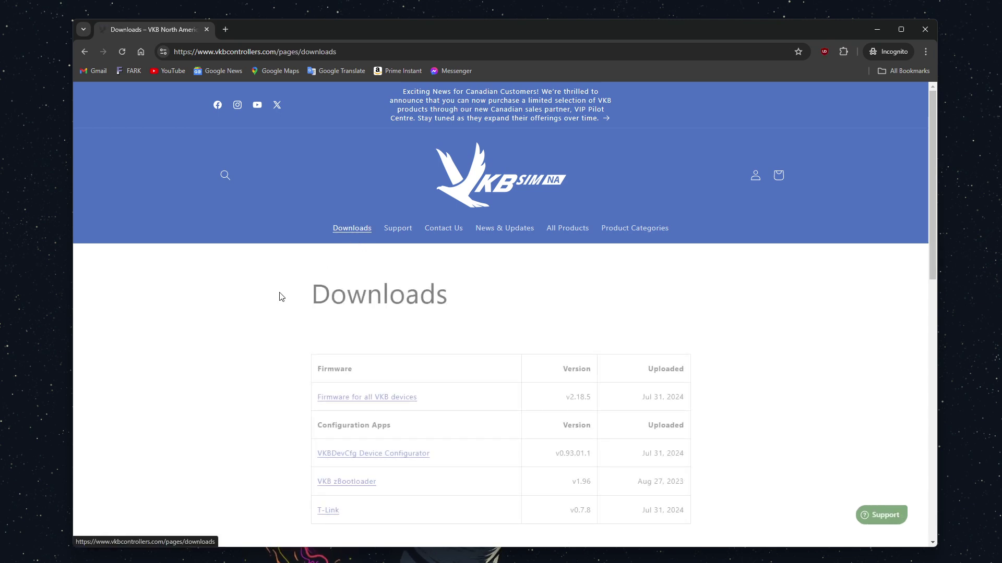
# Step: Scroll the VKB Downloads table and highlight v2.18.5 beside 'Firmware for all VKB devices'
pyautogui.scroll(-3, 276, 303)
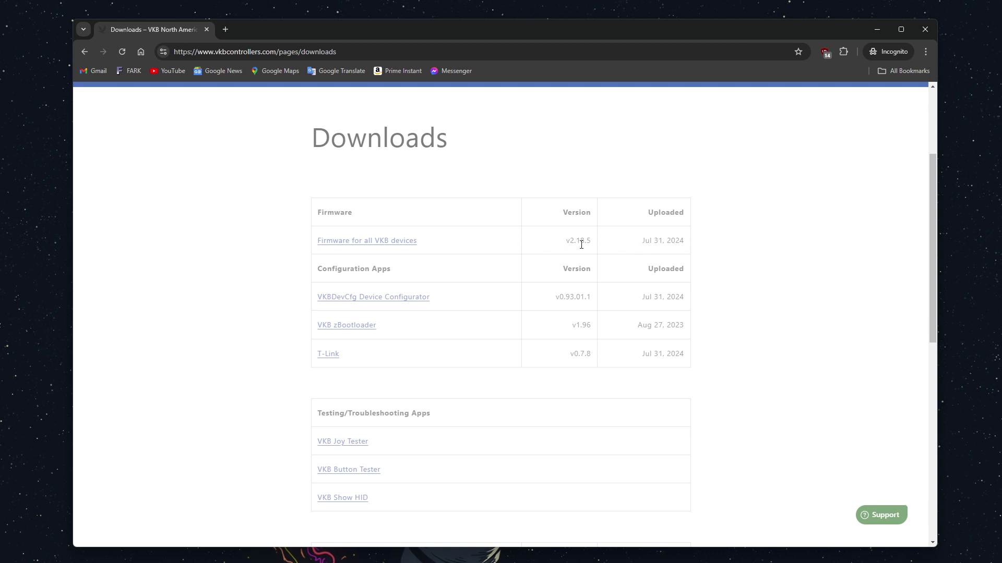
pyautogui.moveTo(565, 241); pyautogui.dragTo(588, 240)
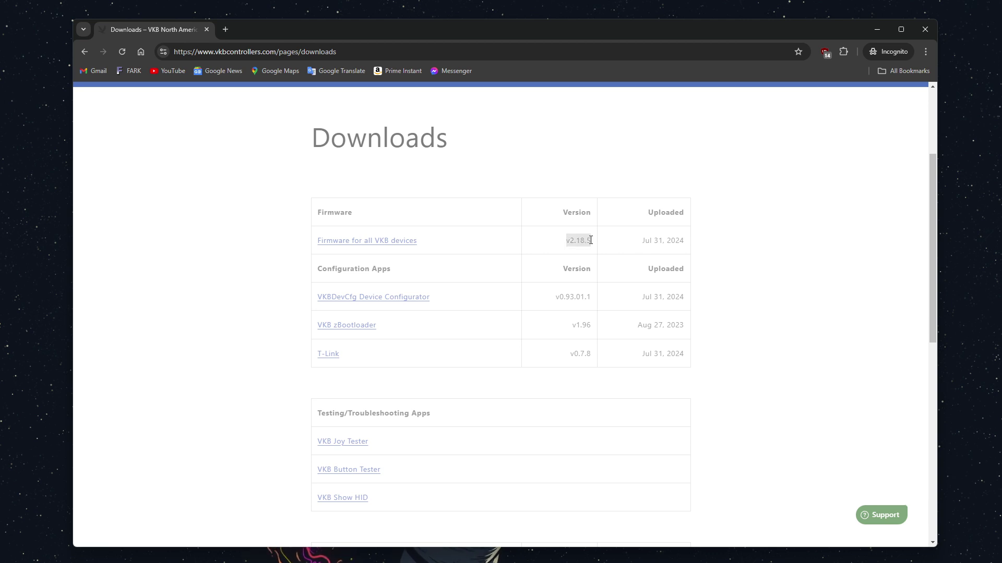
pyautogui.click(617, 244)
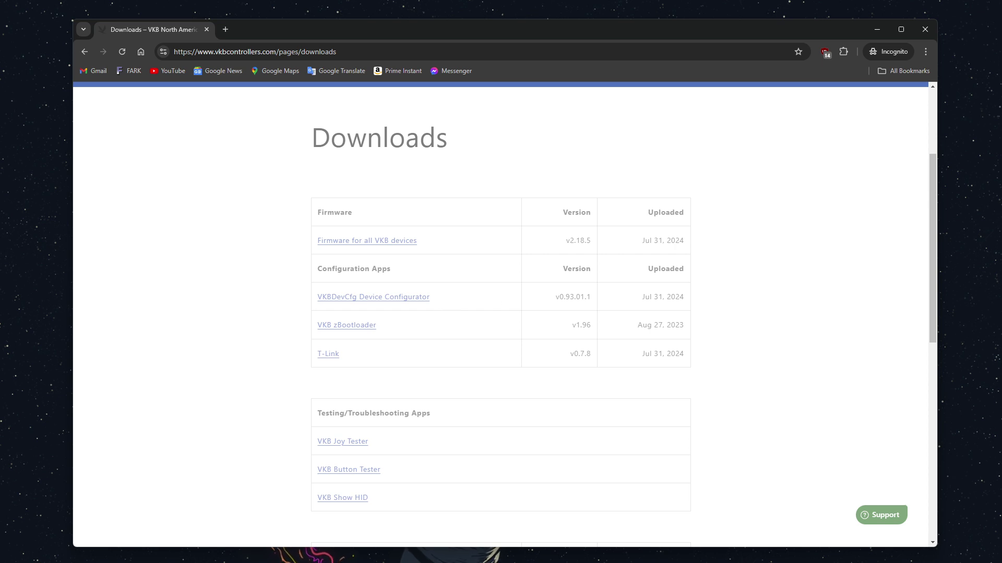
# Step: Minimize Chrome, then move and resize the File Explorer window
pyautogui.click(877, 29)
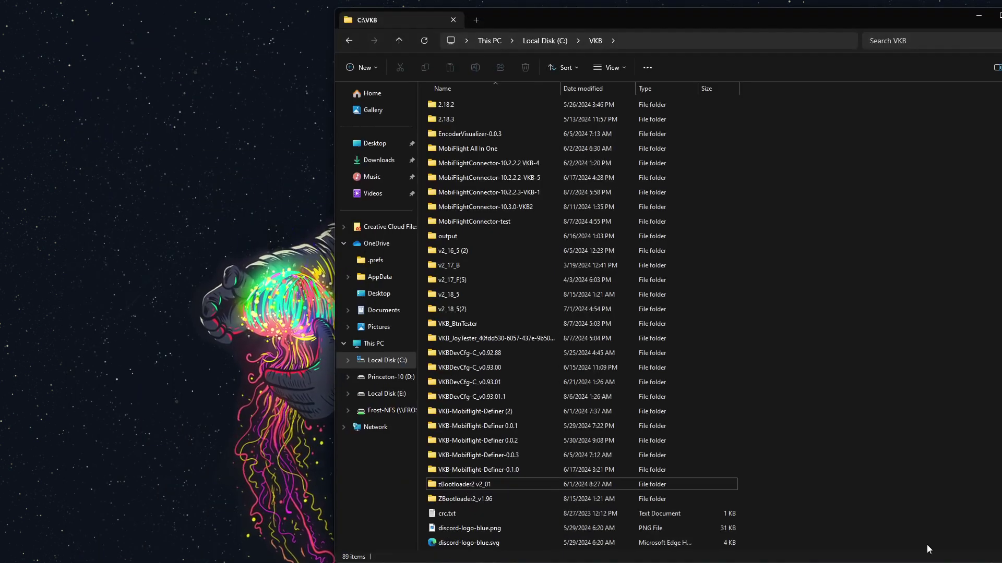
pyautogui.moveTo(513, 21); pyautogui.dragTo(417, 17)
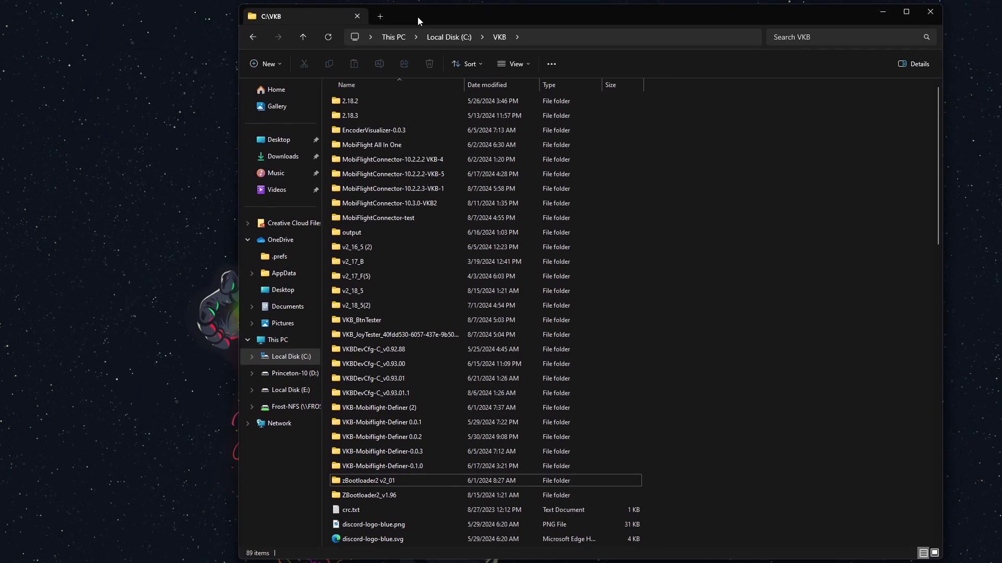
pyautogui.moveTo(942, 560); pyautogui.dragTo(947, 515)
pyautogui.moveTo(677, 12); pyautogui.dragTo(645, 17)
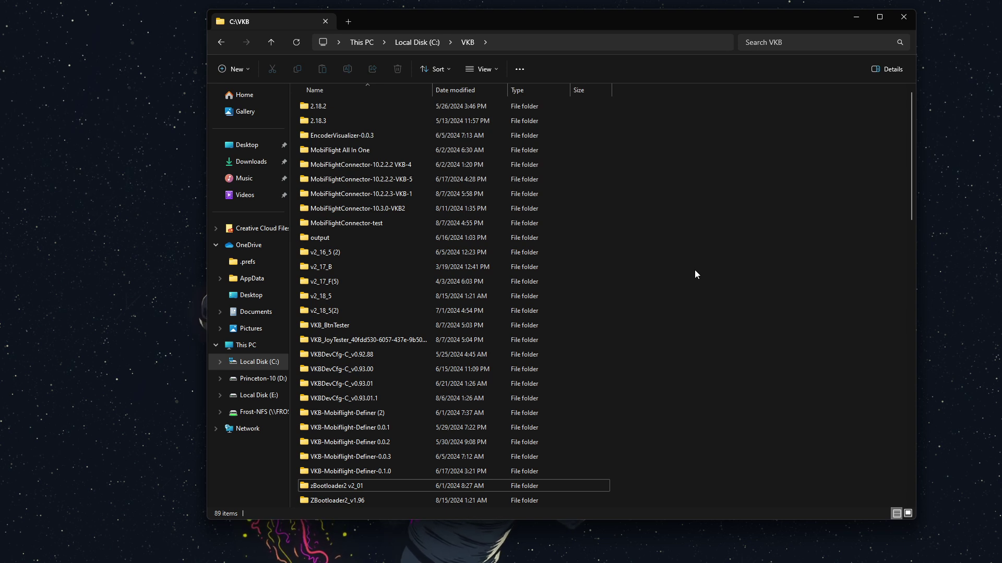
# Step: Open the ZBootloader2_v1.96 folder and bring up the actions for ZBootloader2.exe
pyautogui.scroll(-2, 696, 274)
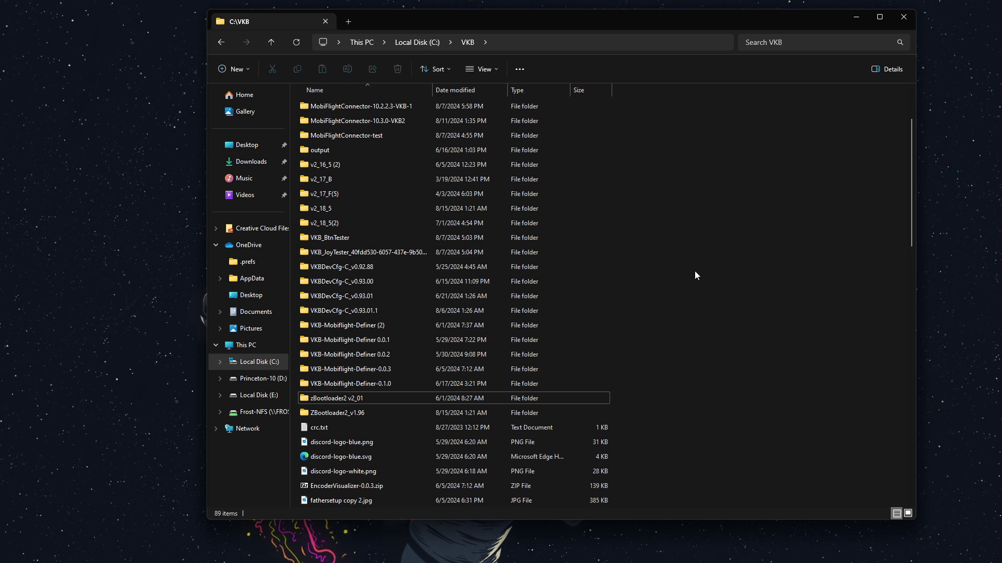
pyautogui.doubleClick(369, 415)
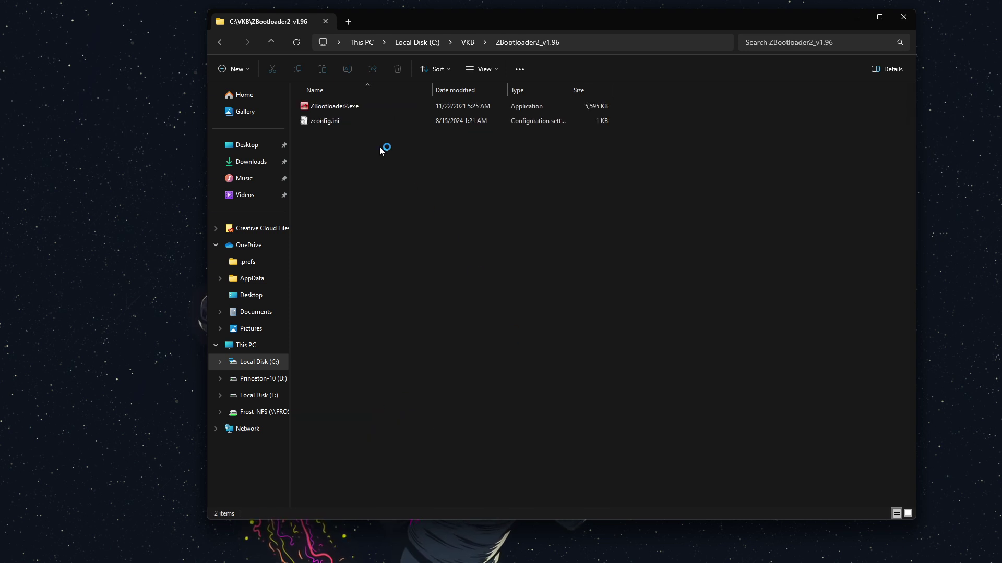
pyautogui.moveTo(365, 110)
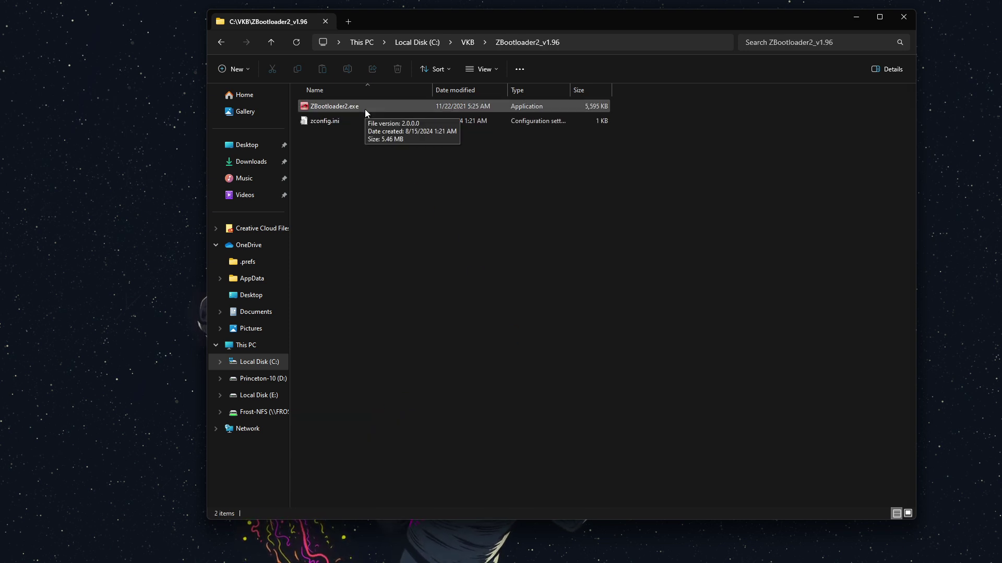
pyautogui.click(365, 107)
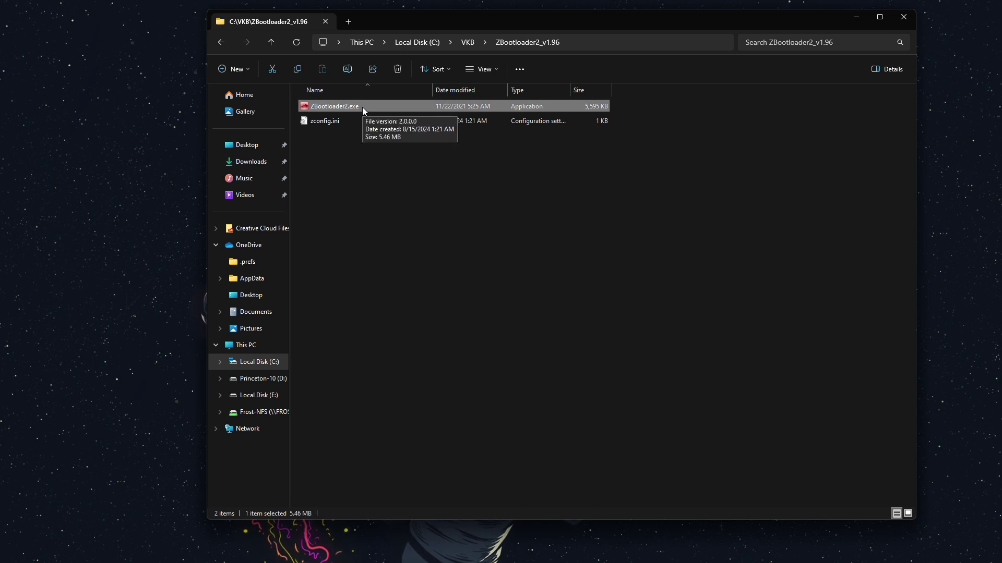
pyautogui.rightClick(363, 108)
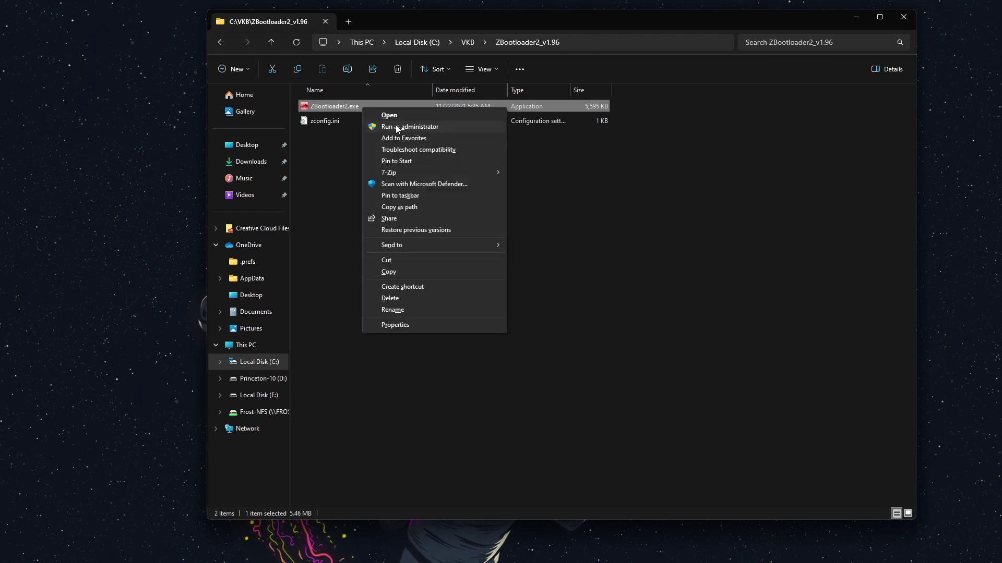
# Step: Run Z-Bootloader as administrator and put the VKBsim Gladiator EVO OT L into boot mode
pyautogui.click(397, 127)
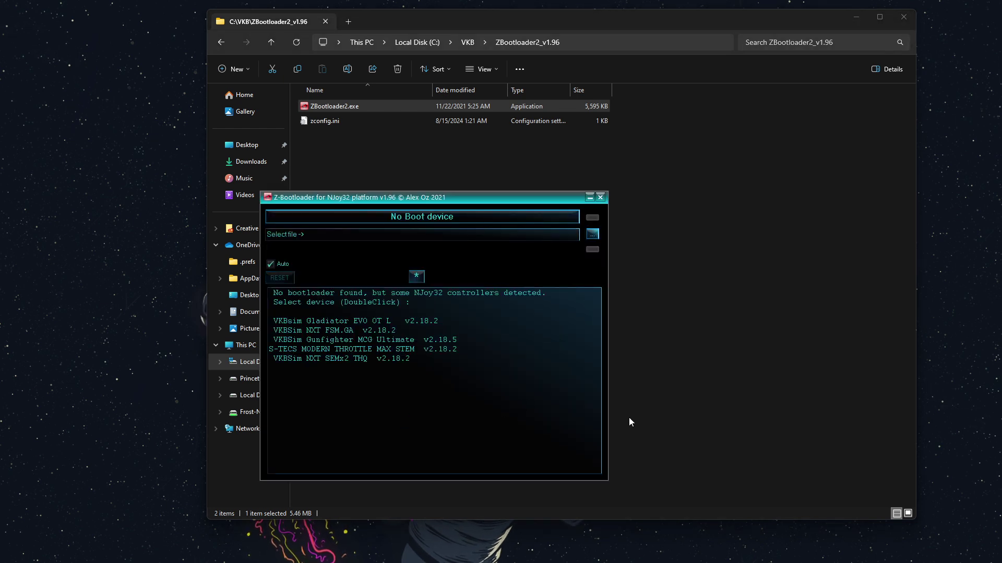
pyautogui.moveTo(502, 197); pyautogui.dragTo(554, 173)
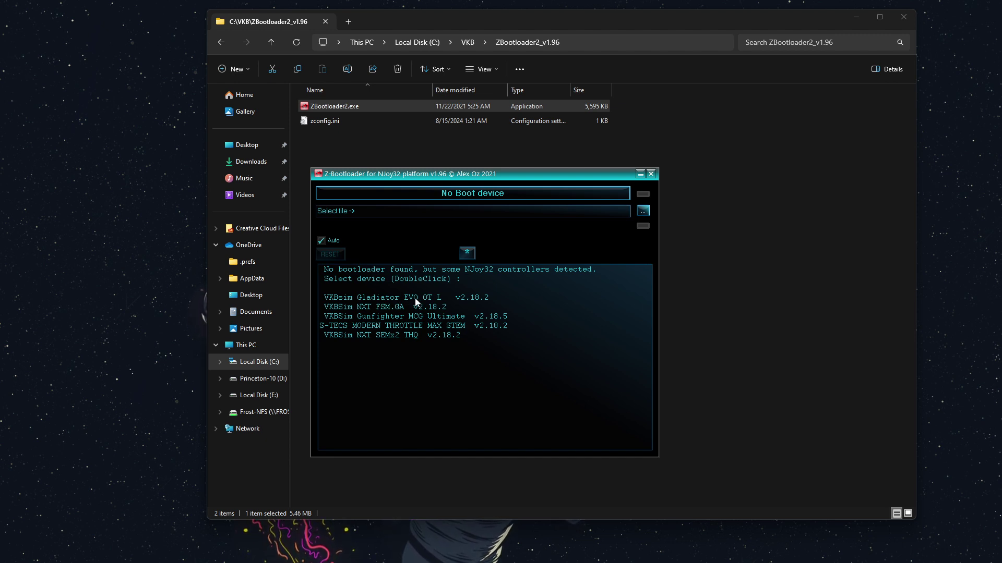
pyautogui.doubleClick(443, 298)
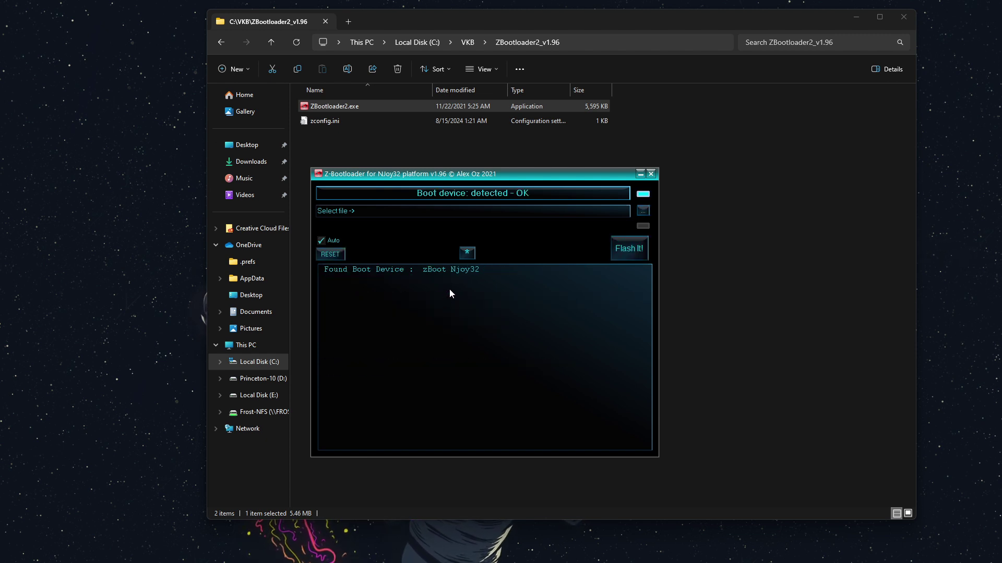
# Step: Load _Gladiator_EVO_OTA_kmz41_v2_18_5.vkb from the v2_18_5 Gladiator_NXT_series folder
pyautogui.click(643, 213)
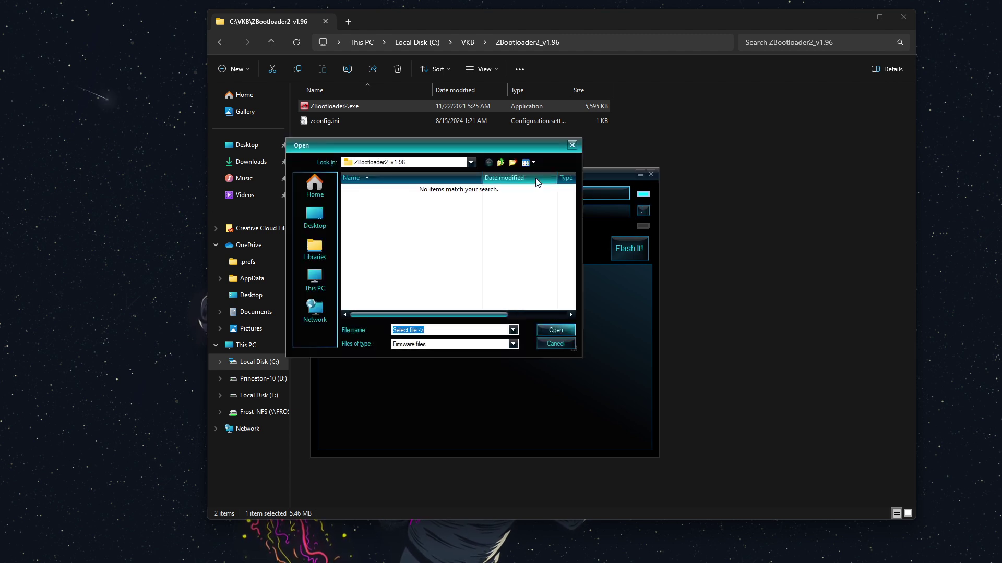
pyautogui.click(500, 163)
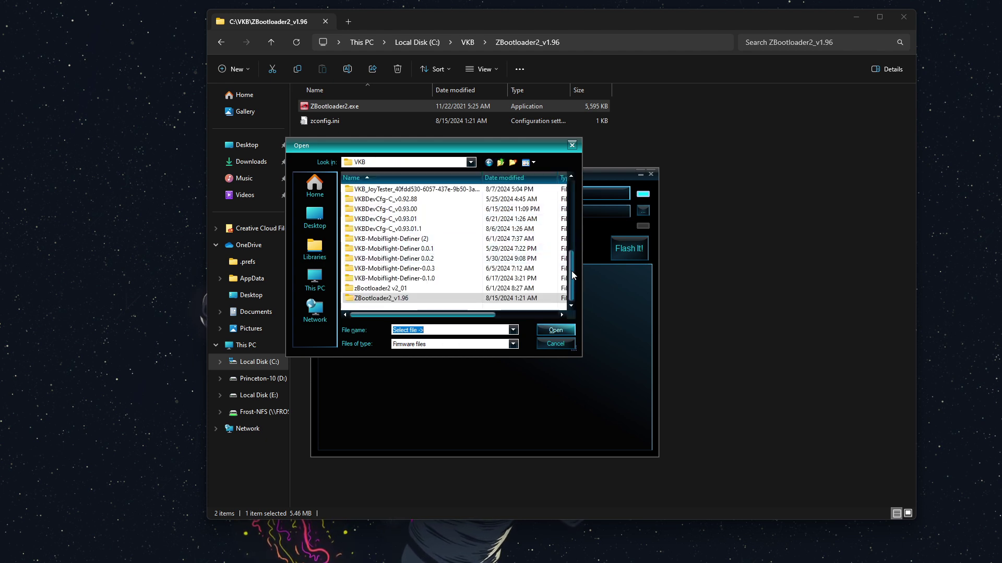
pyautogui.scroll(3, 573, 275)
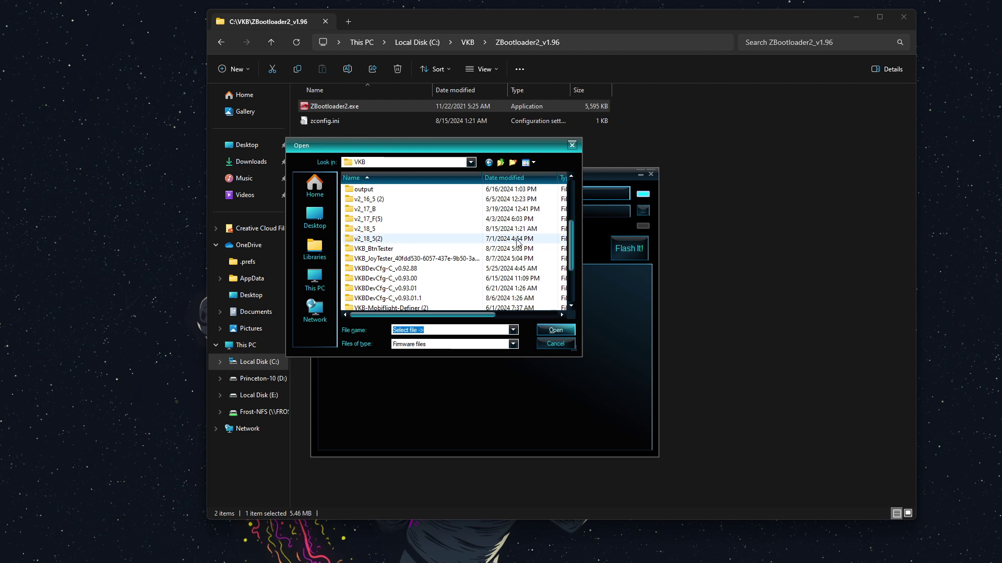
pyautogui.doubleClick(415, 229)
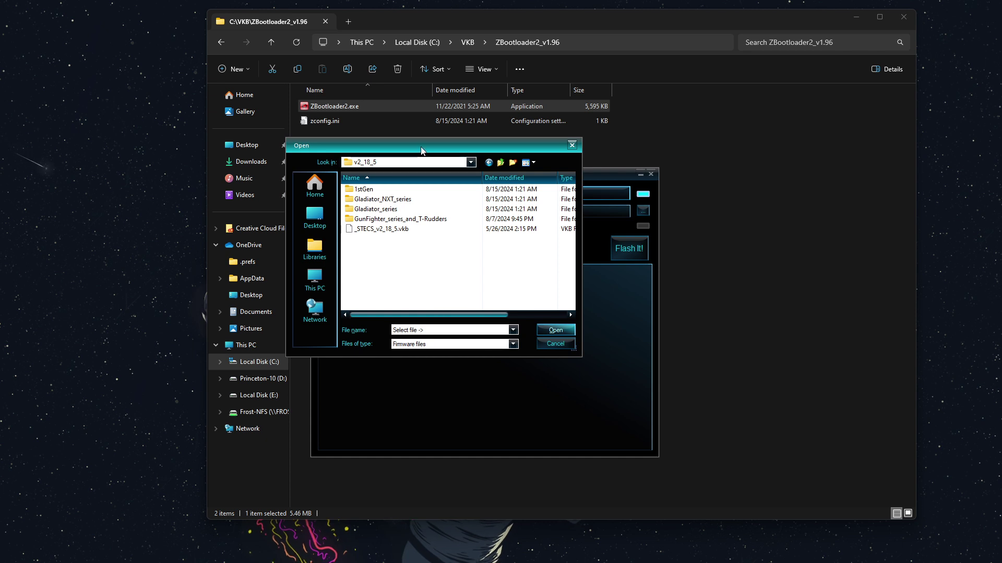
pyautogui.moveTo(420, 146); pyautogui.dragTo(462, 168)
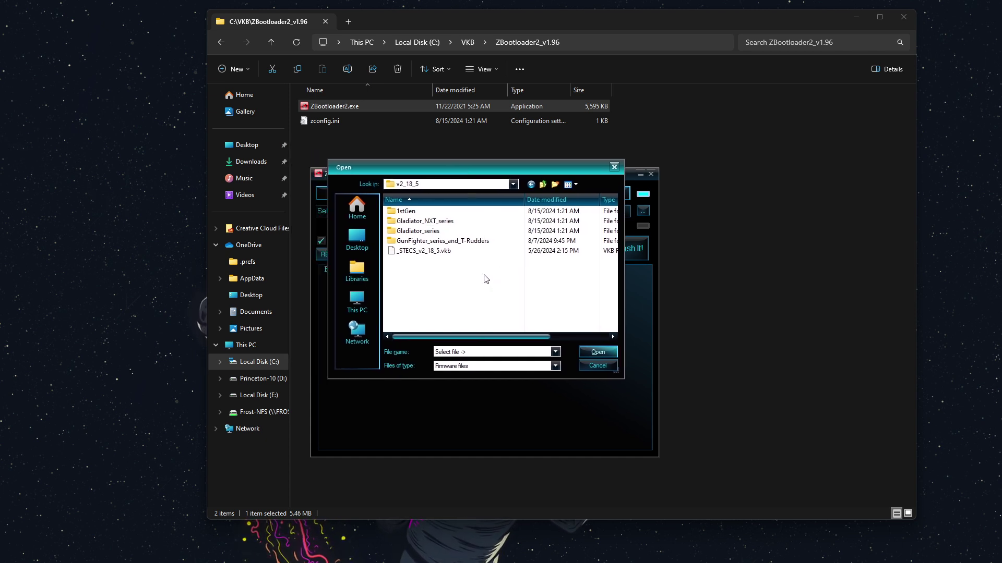
pyautogui.doubleClick(447, 223)
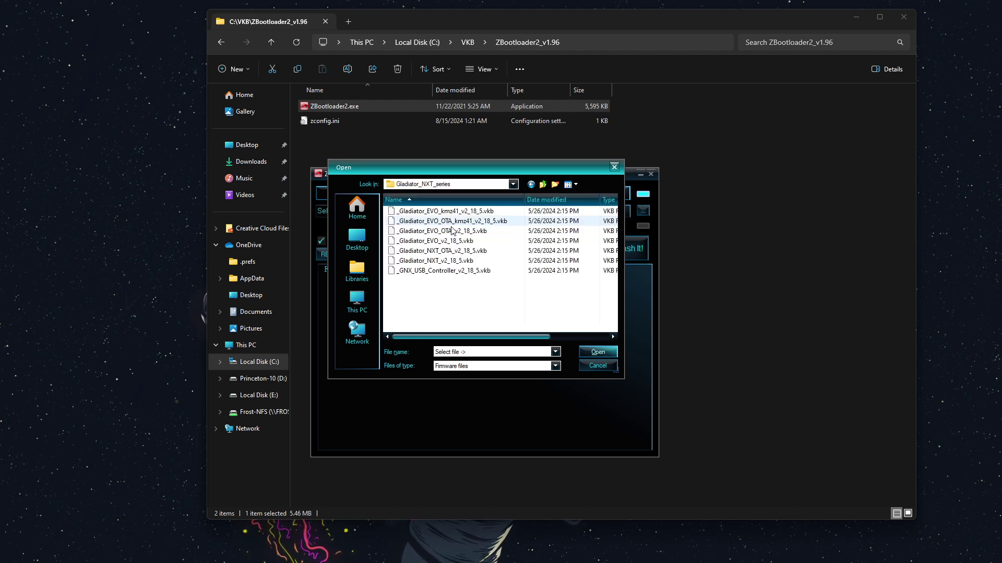
pyautogui.click(477, 222)
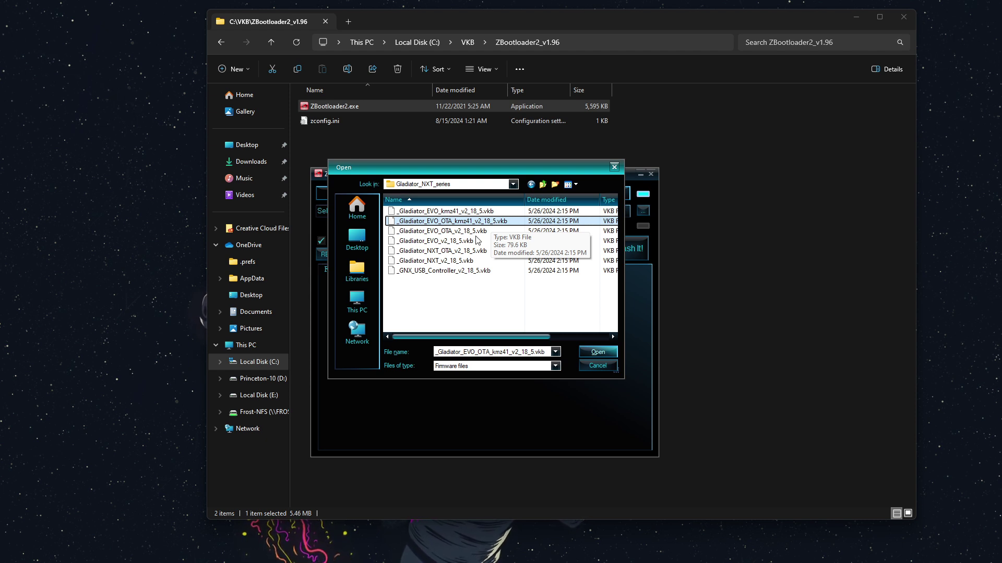
pyautogui.click(468, 232)
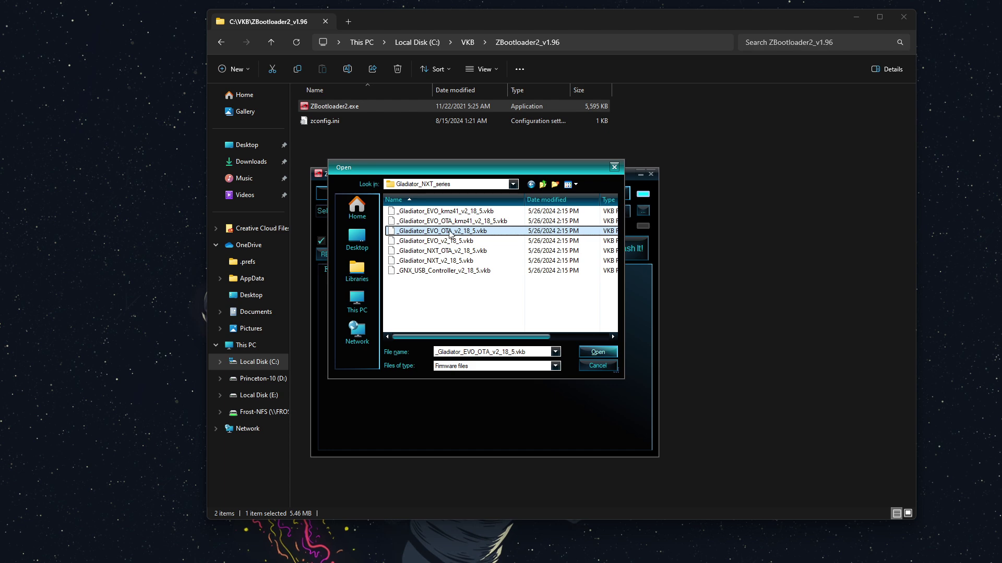
pyautogui.click(493, 222)
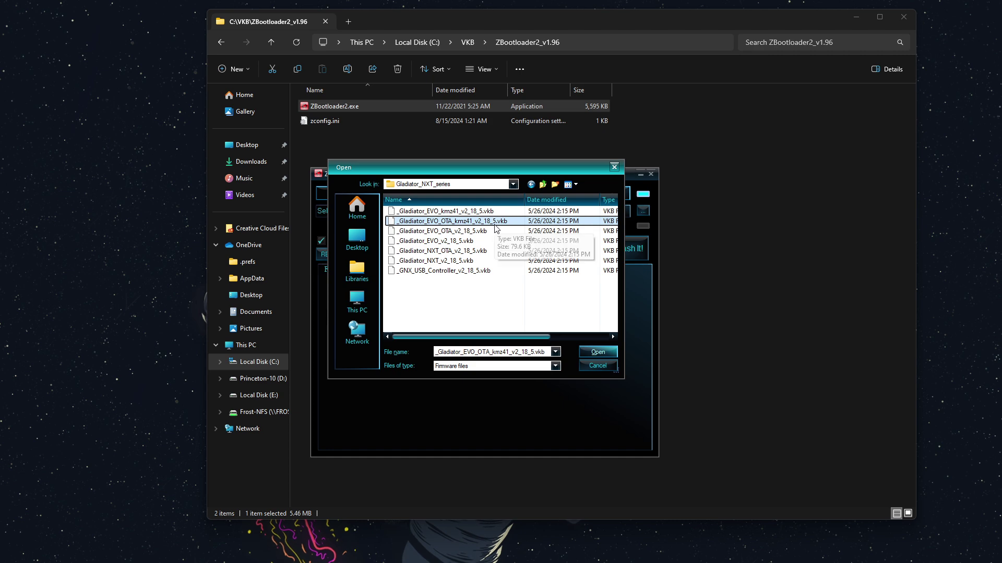
pyautogui.click(596, 352)
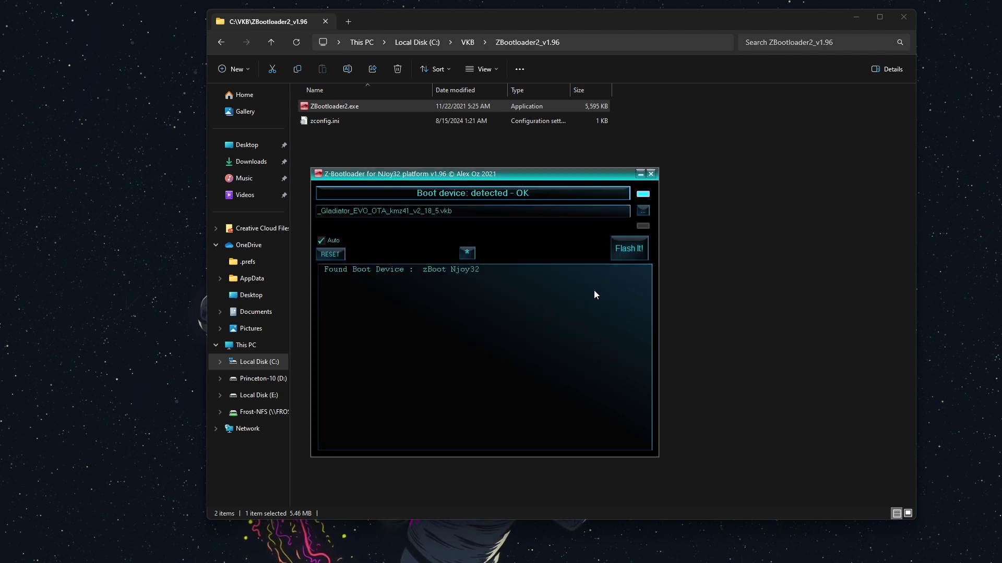
# Step: Flash the loaded firmware to the joystick and let it reach 100% (299 blocks)
pyautogui.click(624, 250)
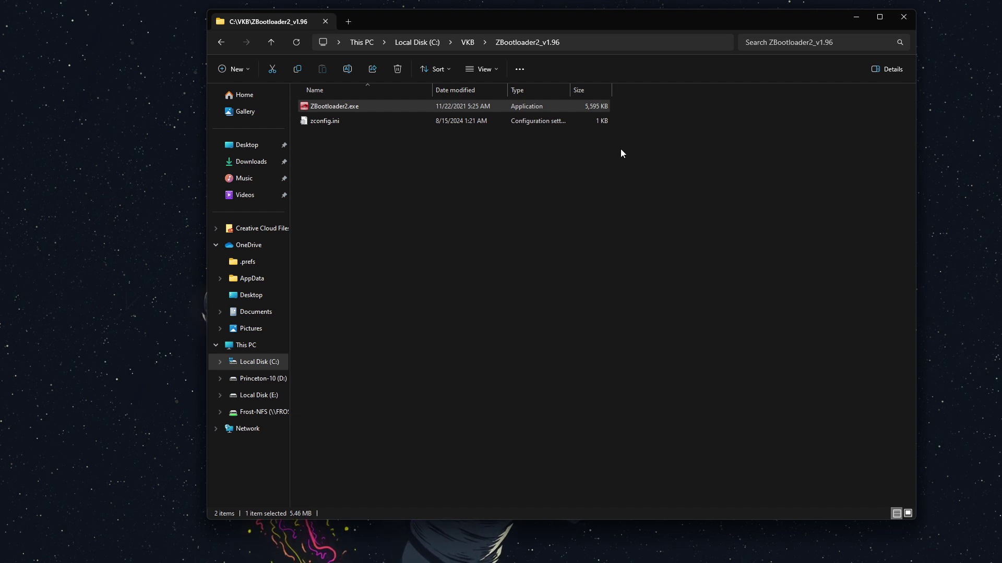
# Step: Launch VKBDevCfg-C.exe from the VKBDevCfg-C_v0.93.01.1 folder and pick the controller
pyautogui.click(467, 42)
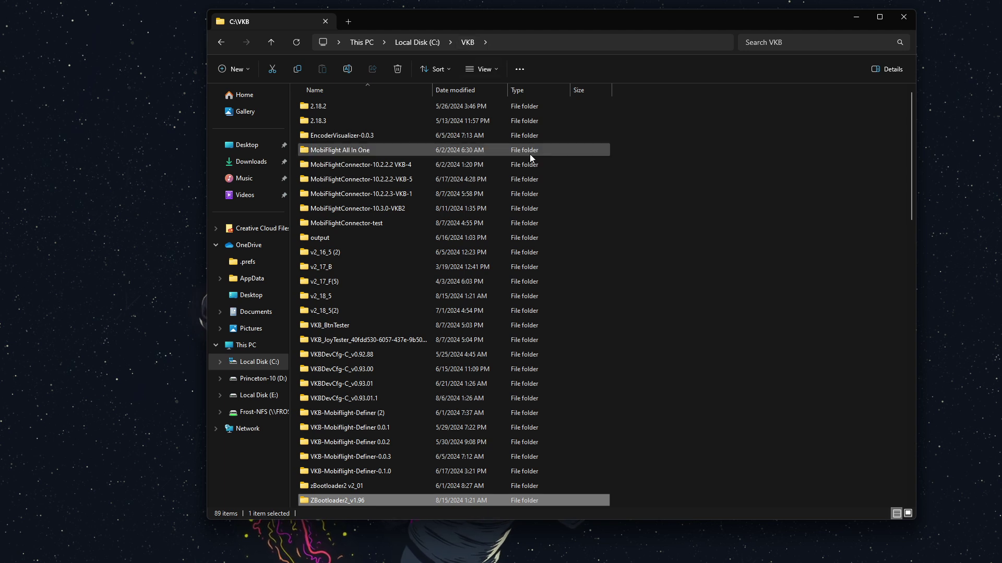
pyautogui.doubleClick(352, 402)
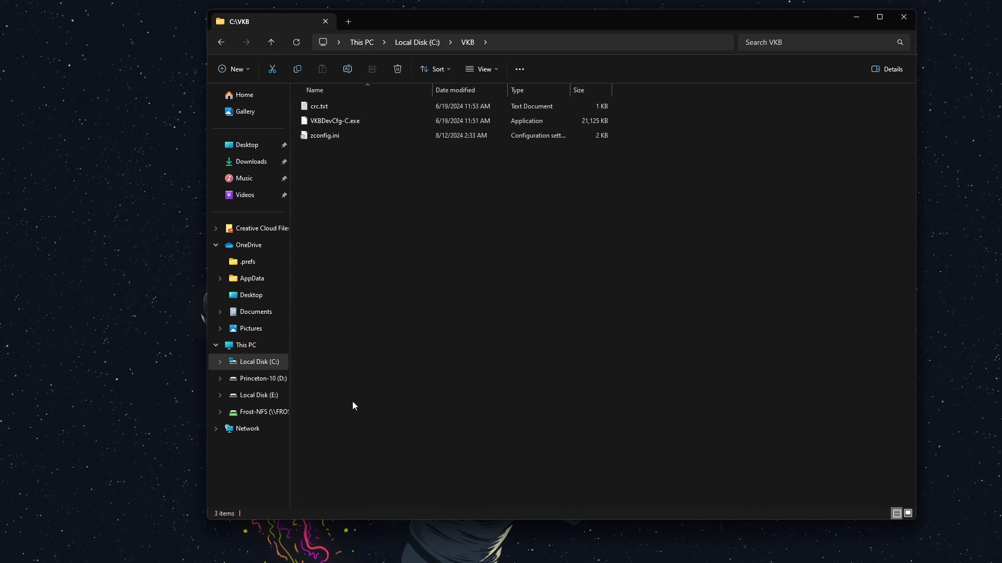
pyautogui.doubleClick(356, 123)
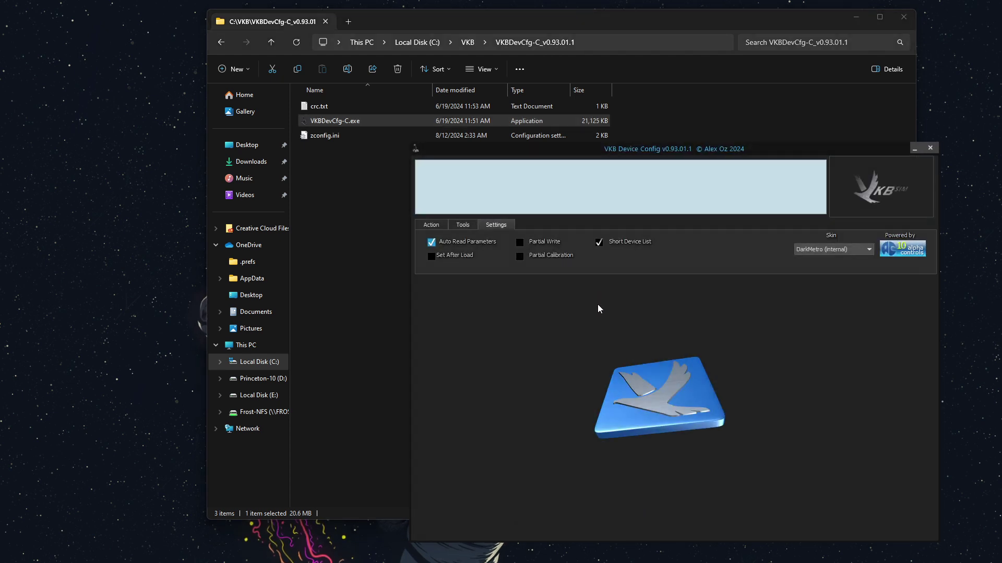
pyautogui.click(687, 177)
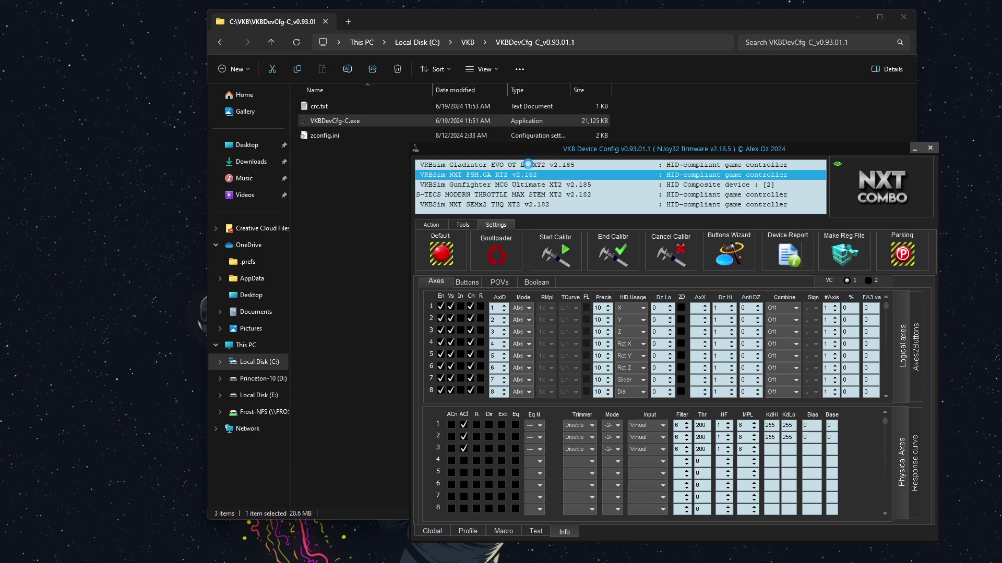
# Step: Select and reload the Gladiator EVO OT L, then reset it with Default on Tools
pyautogui.click(528, 165)
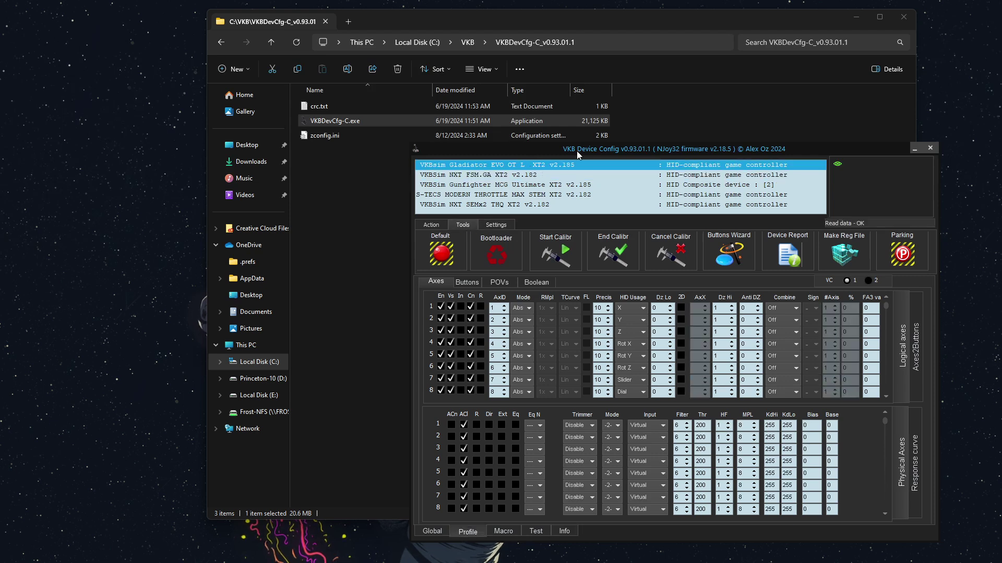
pyautogui.click(532, 166)
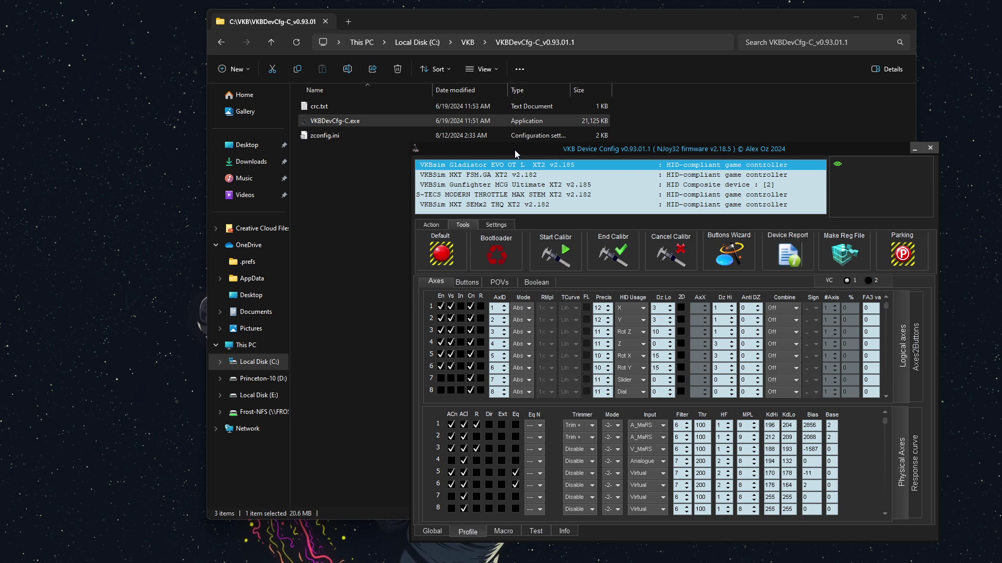
pyautogui.moveTo(516, 151); pyautogui.dragTo(448, 140)
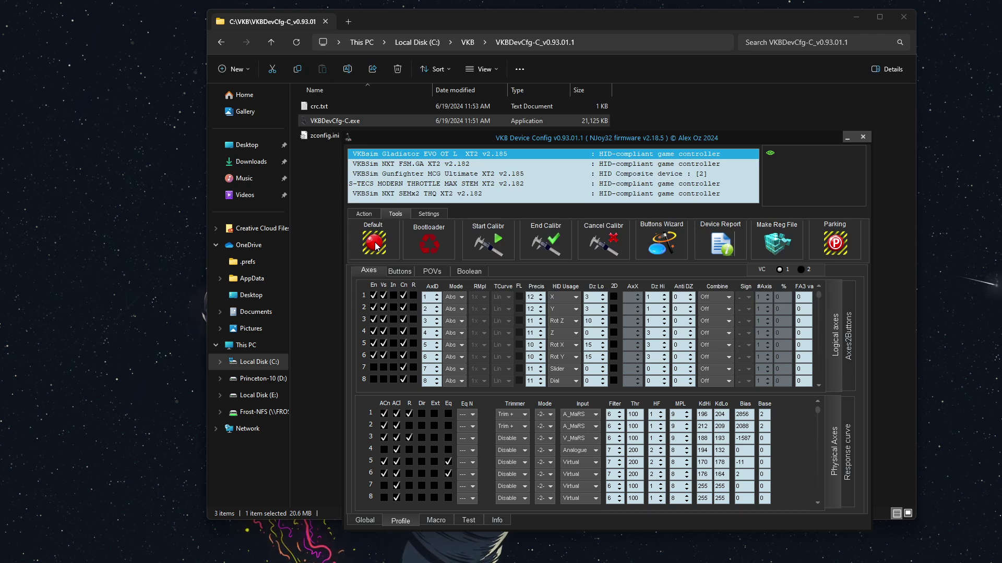
pyautogui.click(375, 243)
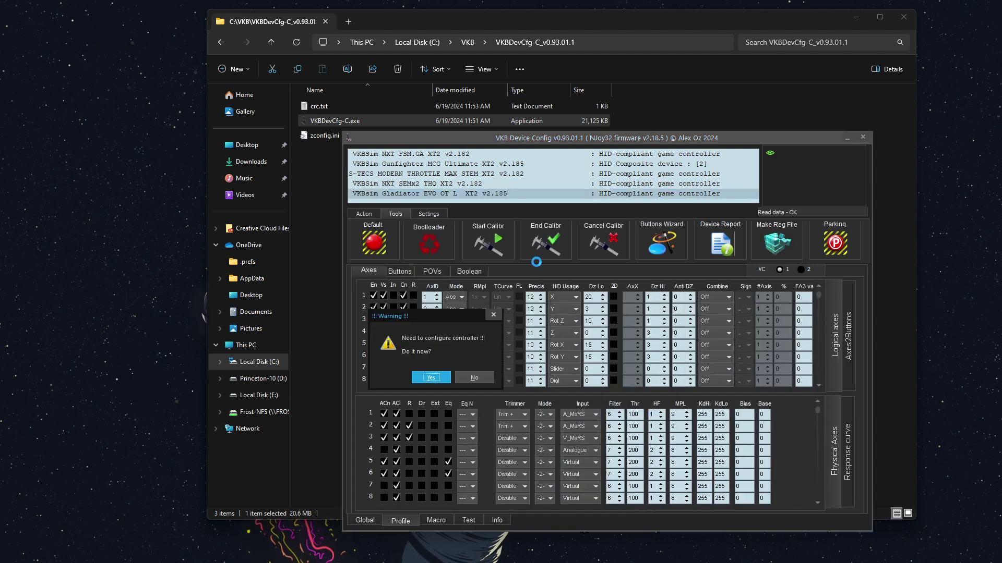
# Step: Accept the configure-now and calibrate-now warnings, then show the Test page
pyautogui.moveTo(435, 315); pyautogui.dragTo(490, 291)
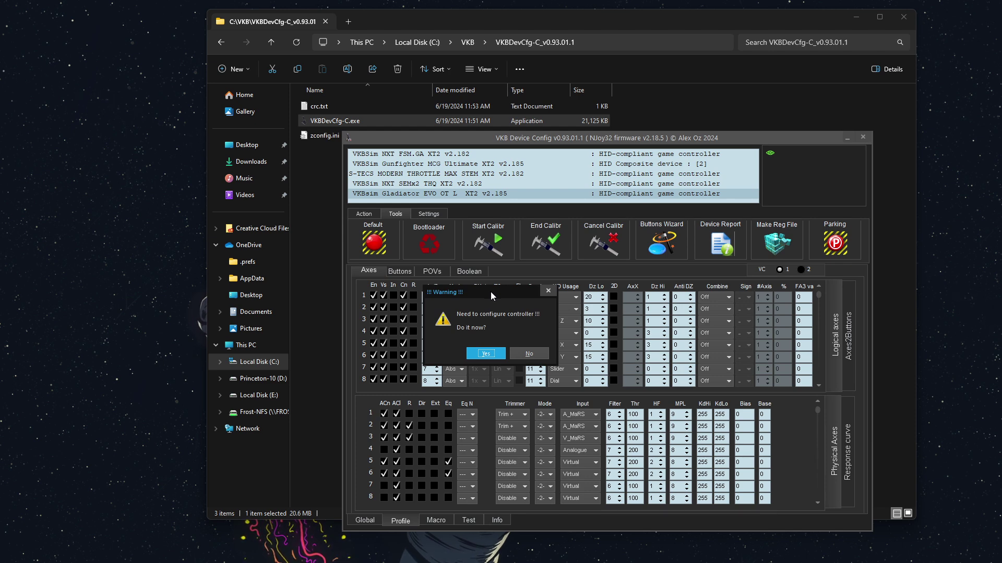
pyautogui.click(483, 354)
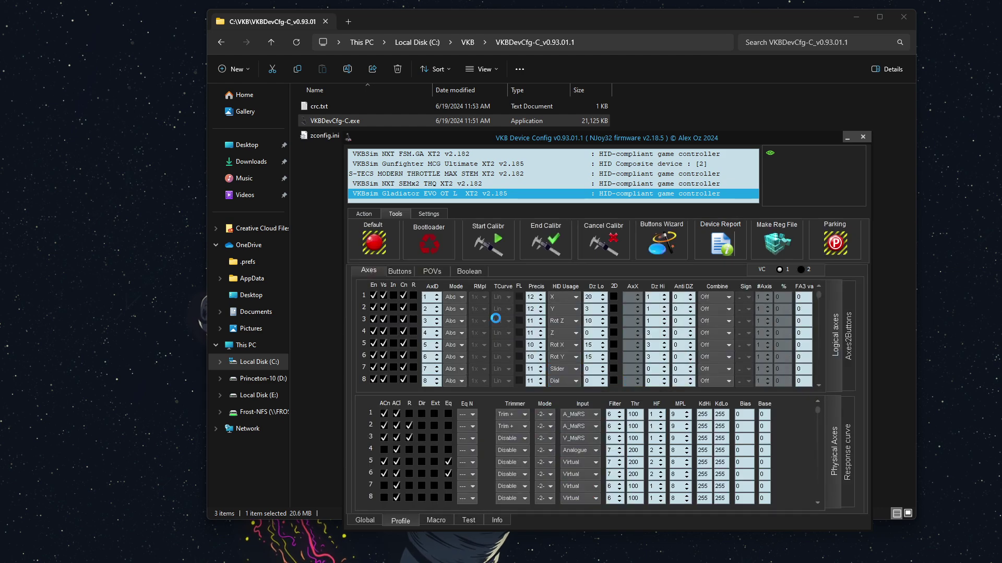
pyautogui.moveTo(446, 317); pyautogui.dragTo(521, 274)
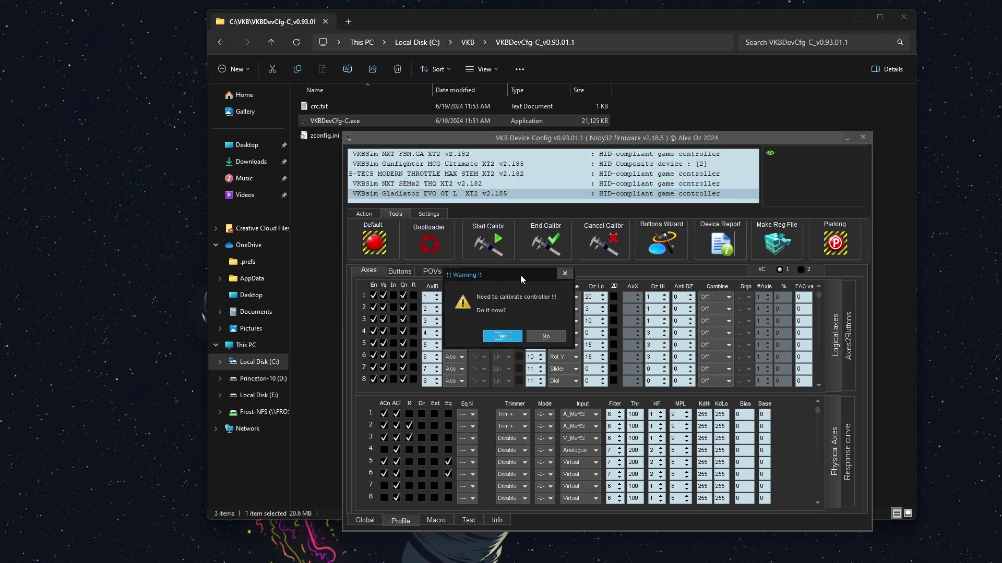
pyautogui.click(501, 332)
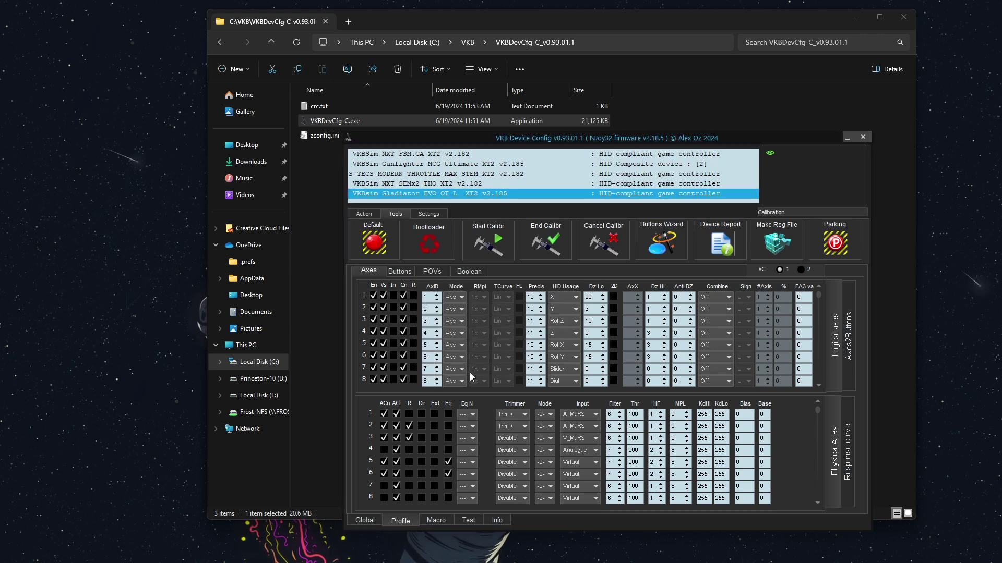
pyautogui.click(475, 522)
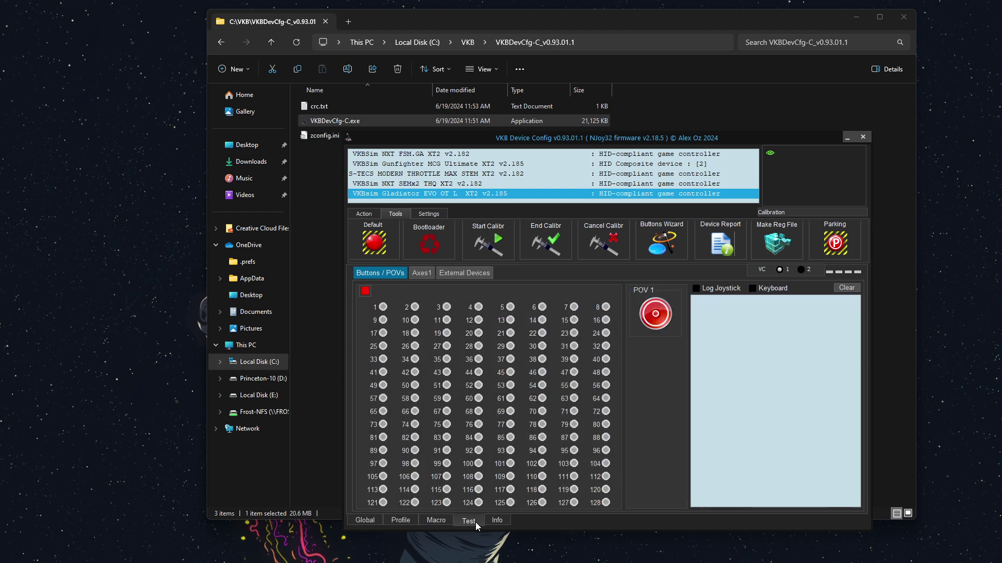
# Step: Show the Axes1 readouts and sweep the stick, taking Axis Z from 0 to 65535
pyautogui.click(425, 273)
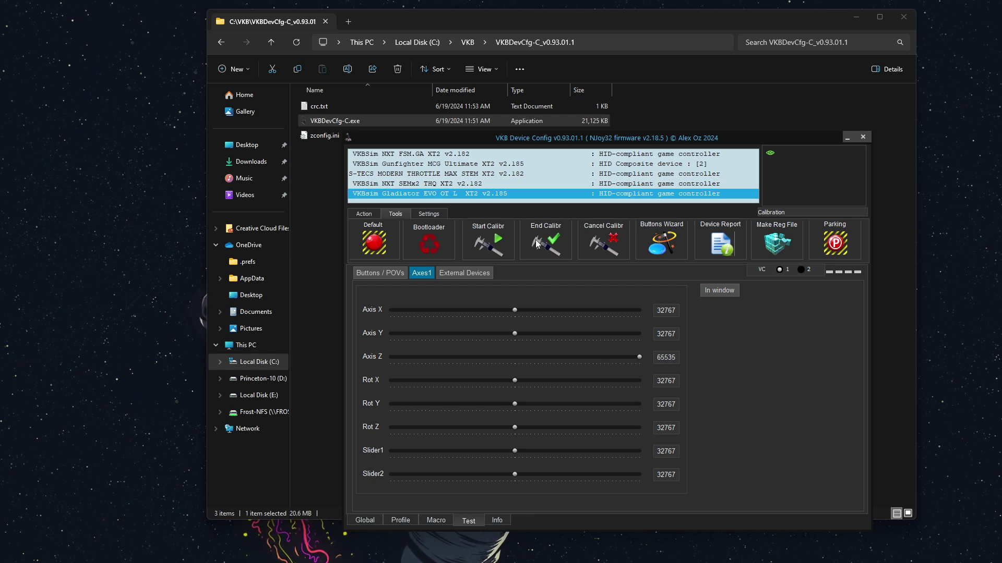
# Step: End calibration with End Calibr and recheck the Axes1 readouts
pyautogui.click(551, 245)
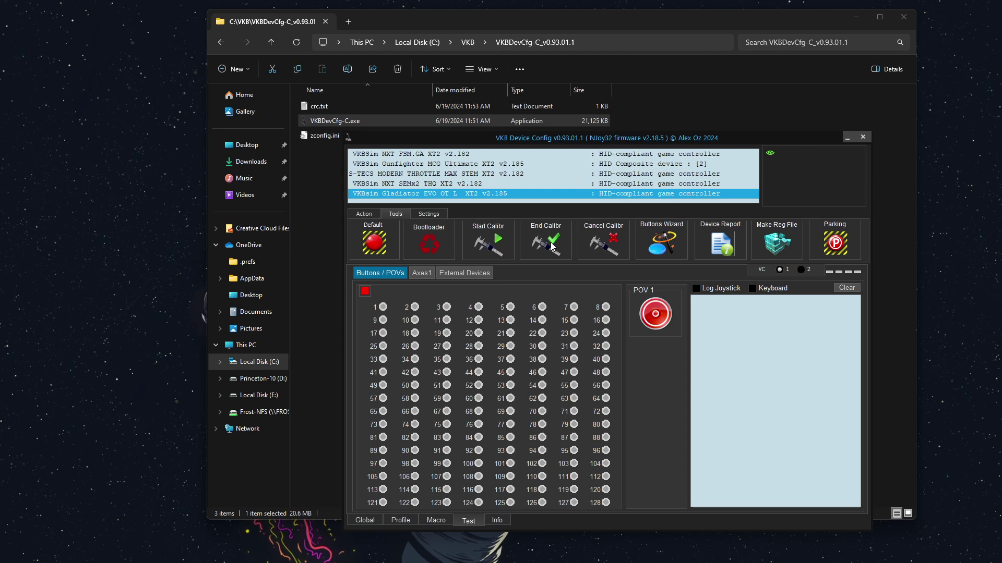
pyautogui.click(422, 273)
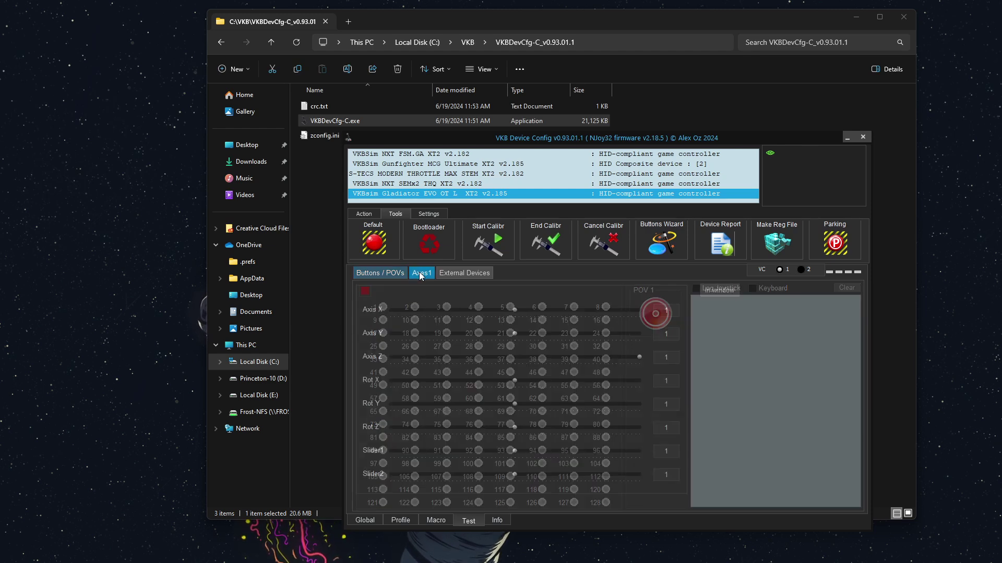